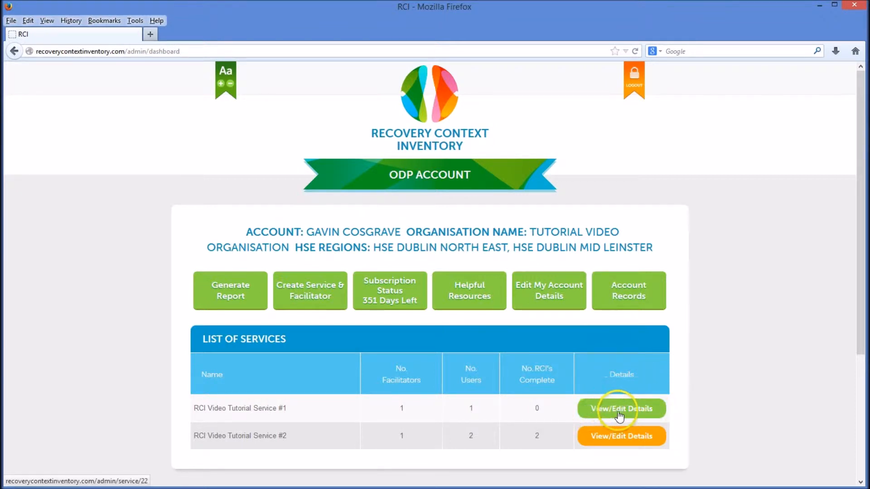
Step: Open the details of RCI Video Tutorial Service #1 and start creating a new facilitator for it
{"action": "left_click", "coordinate": [659, 413]}
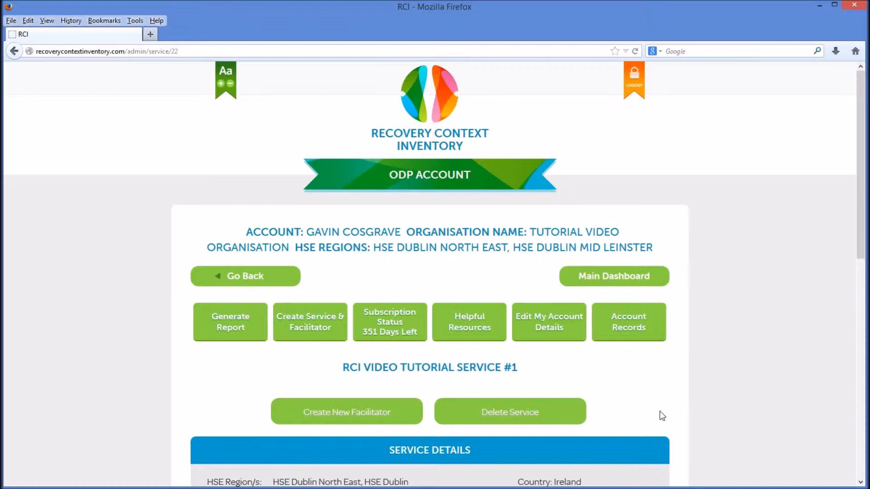
{"action": "scroll", "coordinate": [659, 412], "scroll_direction": "down", "scroll_amount": 2}
{"action": "scroll", "coordinate": [660, 412], "scroll_direction": "down", "scroll_amount": 6}
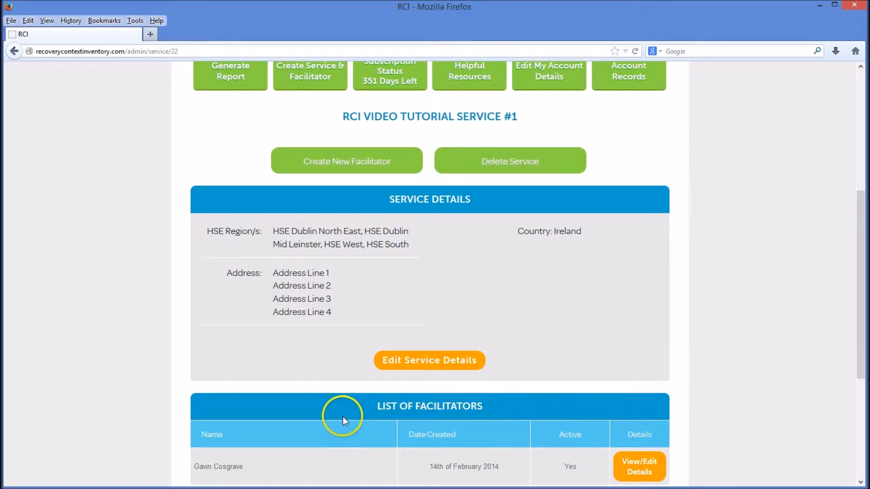
{"action": "scroll", "coordinate": [343, 417], "scroll_direction": "down", "scroll_amount": 2}
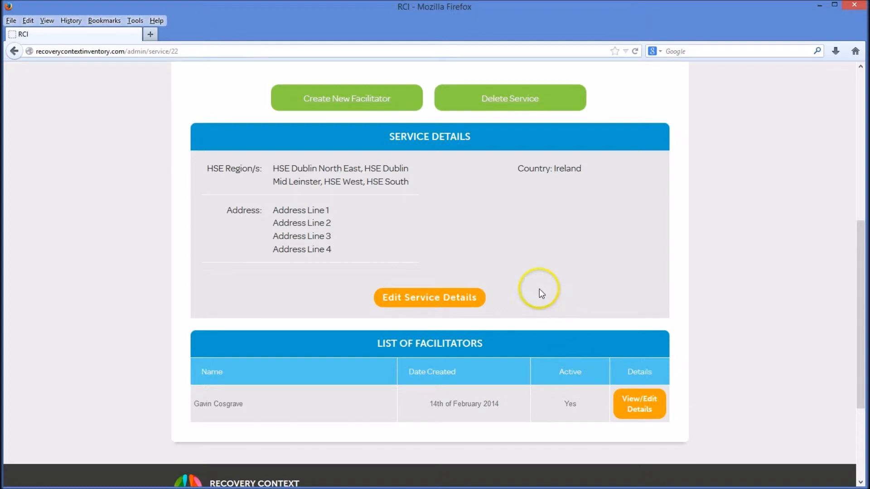
{"action": "scroll", "coordinate": [376, 171], "scroll_direction": "up", "scroll_amount": 2}
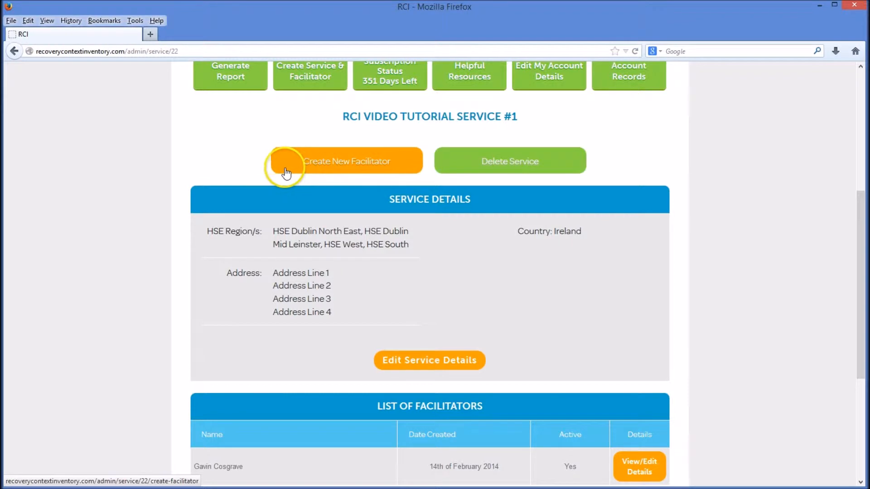
{"action": "left_click", "coordinate": [411, 171]}
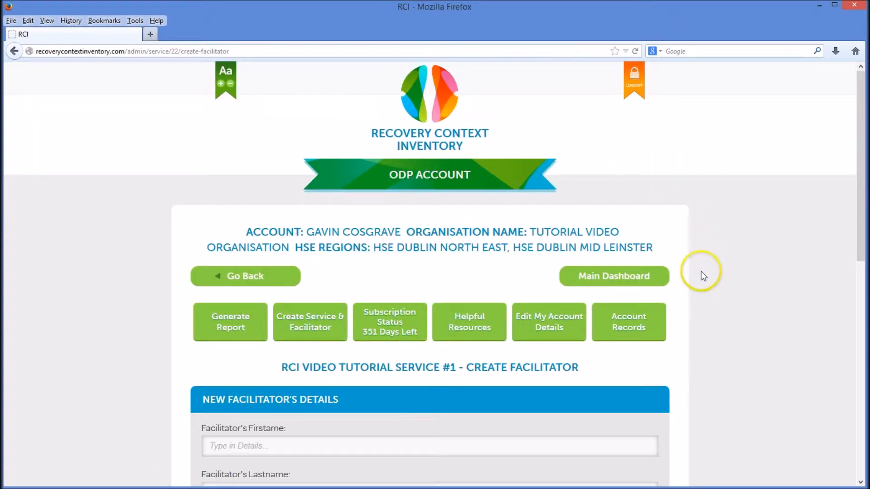
Step: Enter the new facilitator's first name and last name in the facilitator details form
{"action": "scroll", "coordinate": [700, 272], "scroll_direction": "down", "scroll_amount": 3}
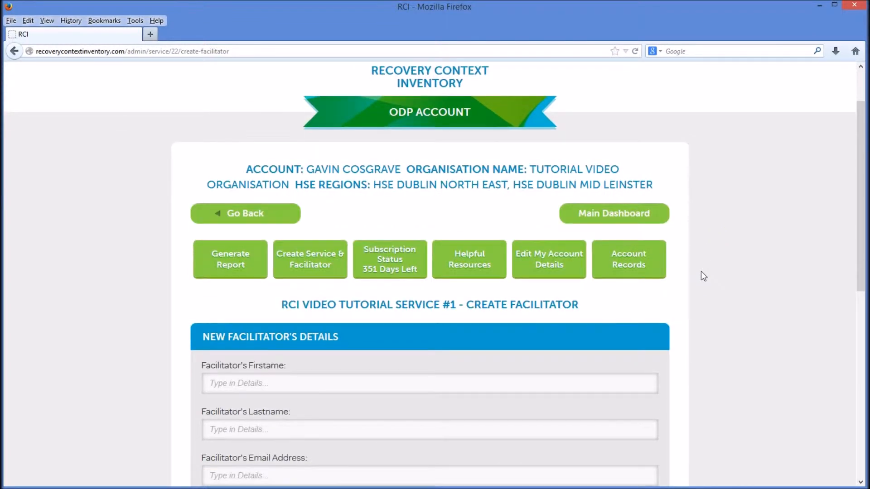
{"action": "scroll", "coordinate": [700, 271], "scroll_direction": "down", "scroll_amount": 1}
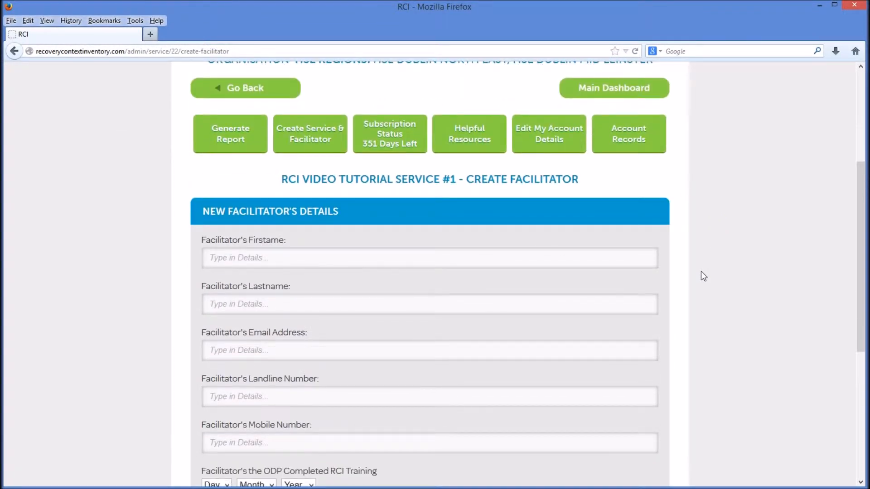
{"action": "scroll", "coordinate": [701, 272], "scroll_direction": "down", "scroll_amount": 1}
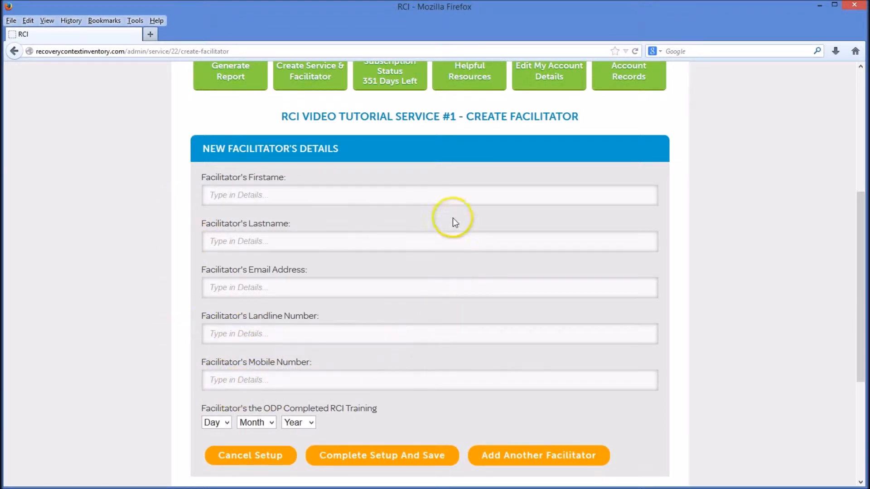
{"action": "left_click", "coordinate": [453, 197]}
{"action": "type", "text": "John"}
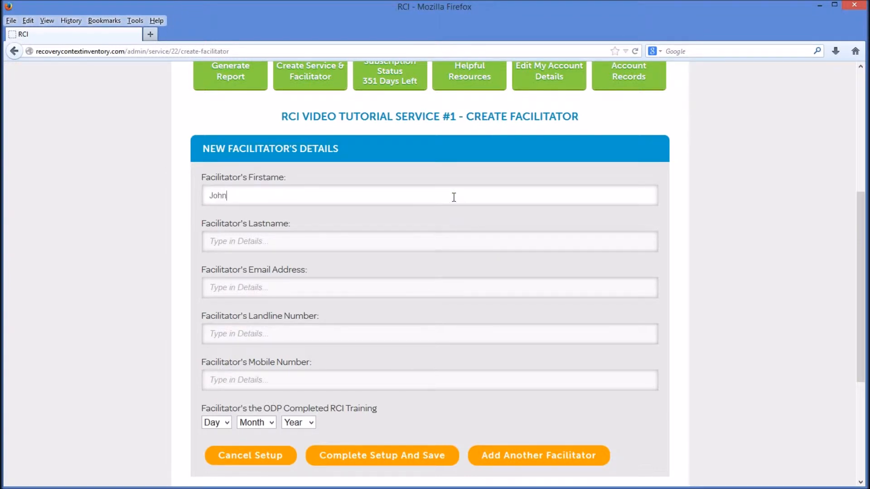
{"action": "left_click", "coordinate": [459, 240]}
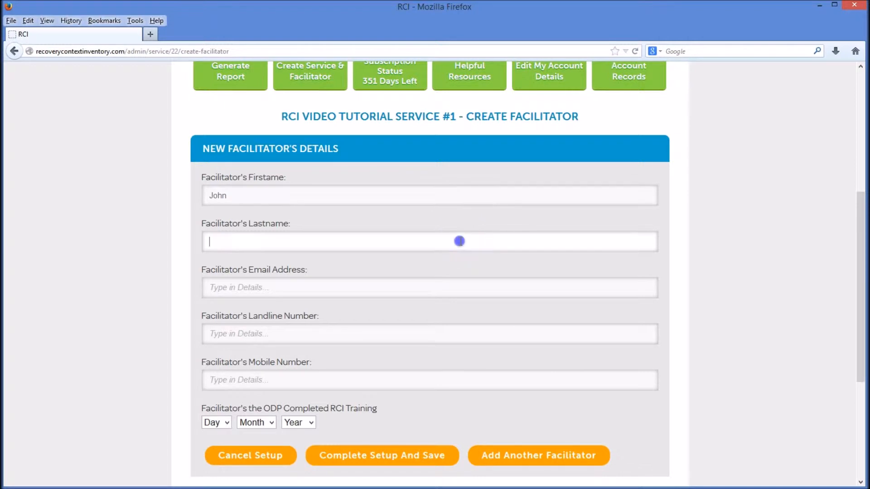
{"action": "type", "text": "Smith"}
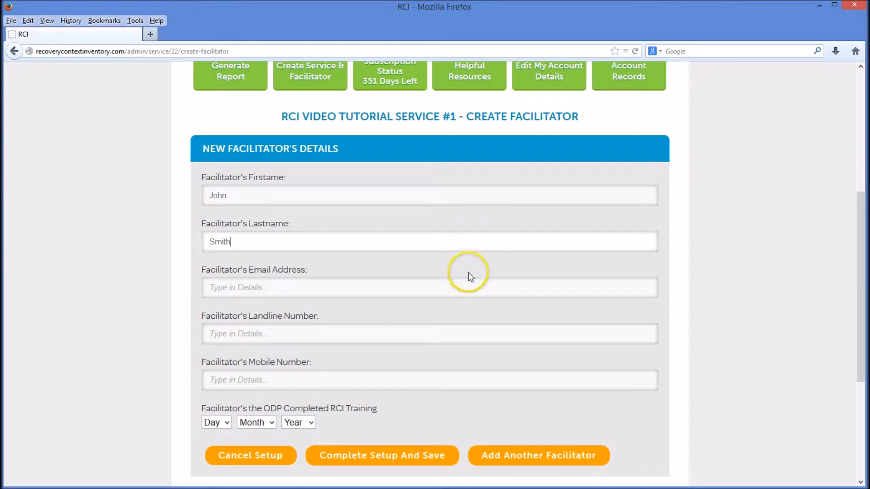
Step: Fill in the new facilitator's email address
{"action": "left_click", "coordinate": [466, 285]}
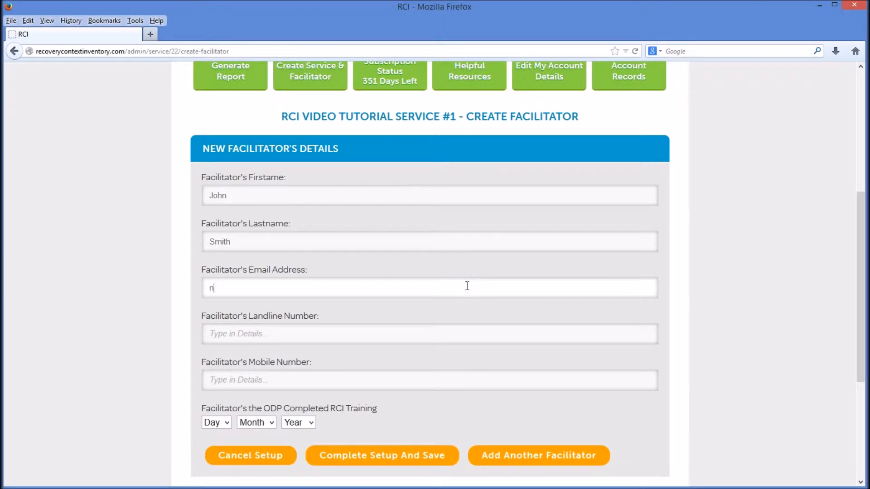
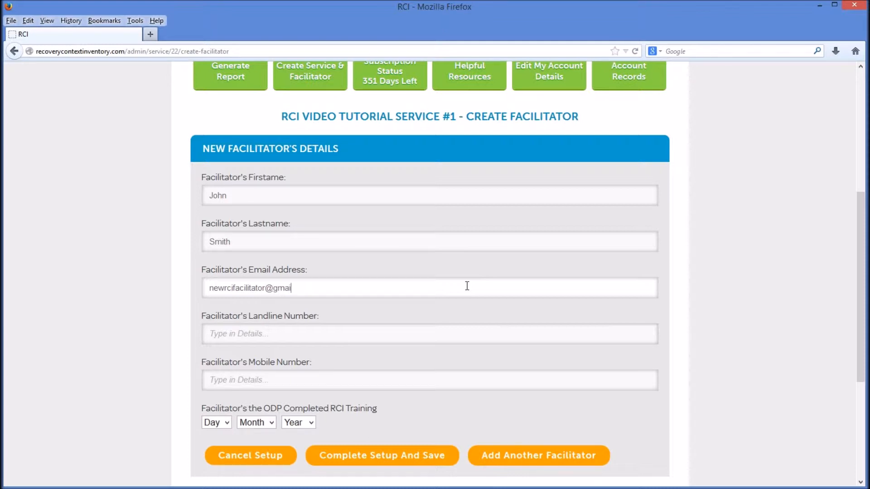
Step: Enter the new facilitator's landline and mobile phone numbers
{"action": "left_click", "coordinate": [471, 334]}
{"action": "type", "text": "1"}
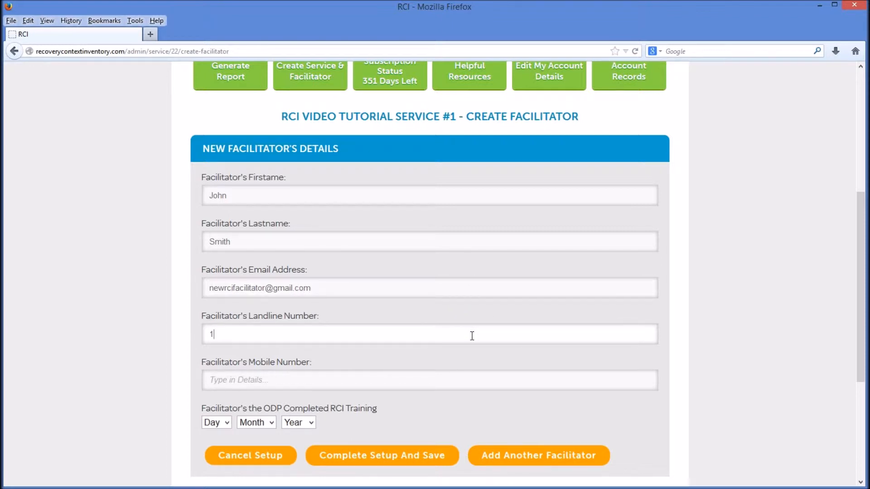
{"action": "type", "text": "2345"}
{"action": "left_click", "coordinate": [473, 378]}
{"action": "type", "text": "1234"}
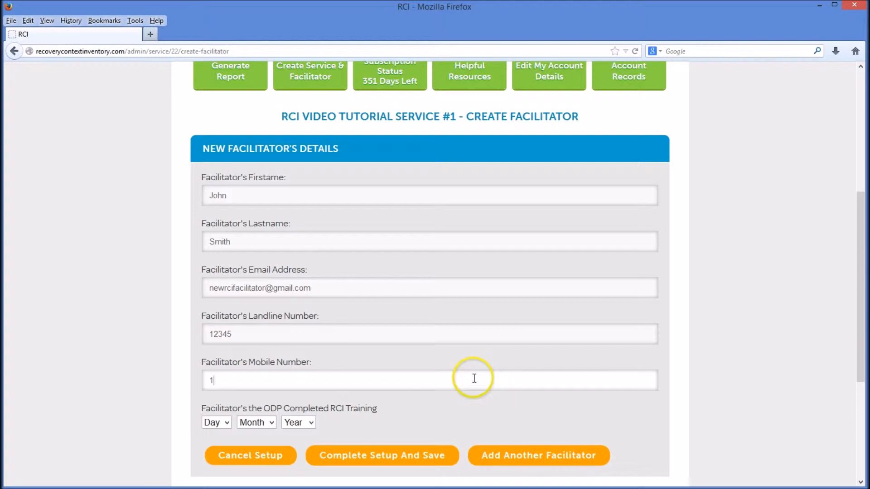
{"action": "type", "text": "5"}
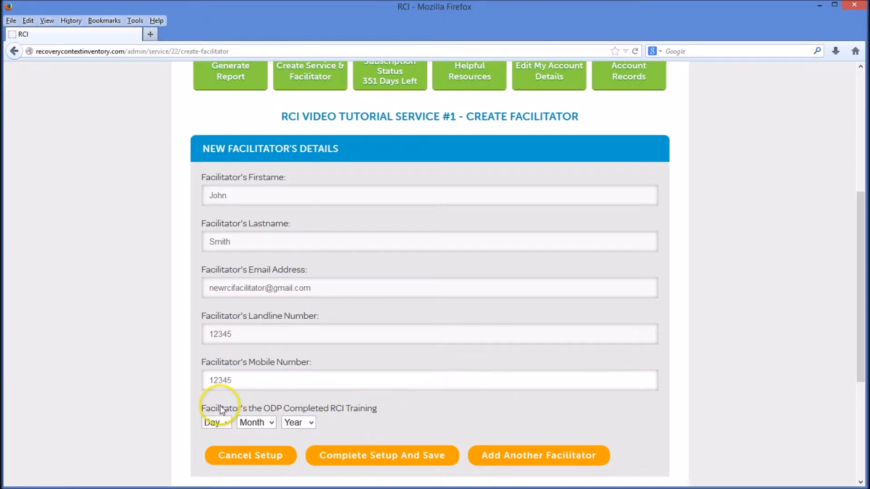
Step: Set the RCI training completion date to day 28, month 2, year 2014, and complete and save the facilitator setup
{"action": "left_click", "coordinate": [225, 421]}
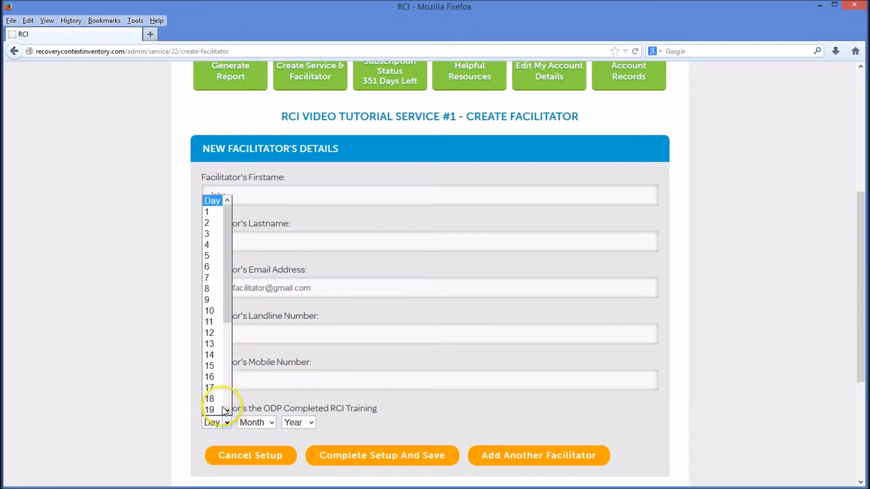
{"action": "left_click_drag", "start_coordinate": [226, 311], "coordinate": [229, 400]}
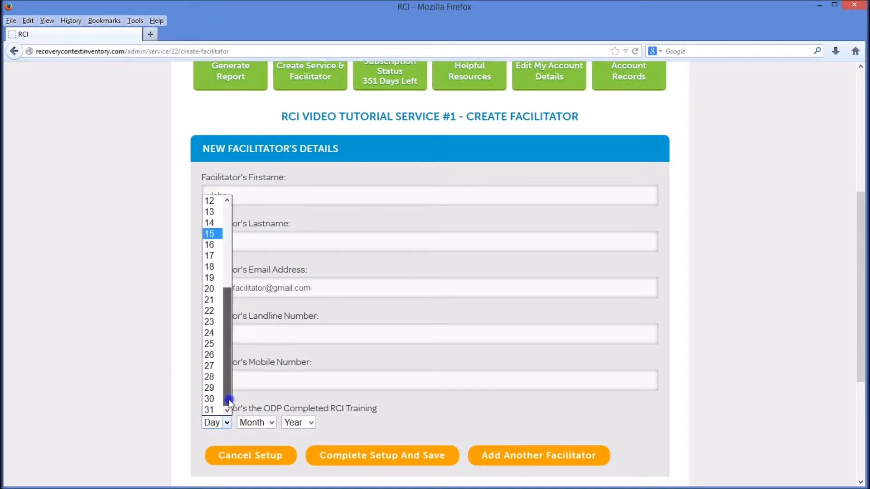
{"action": "left_click", "coordinate": [216, 376]}
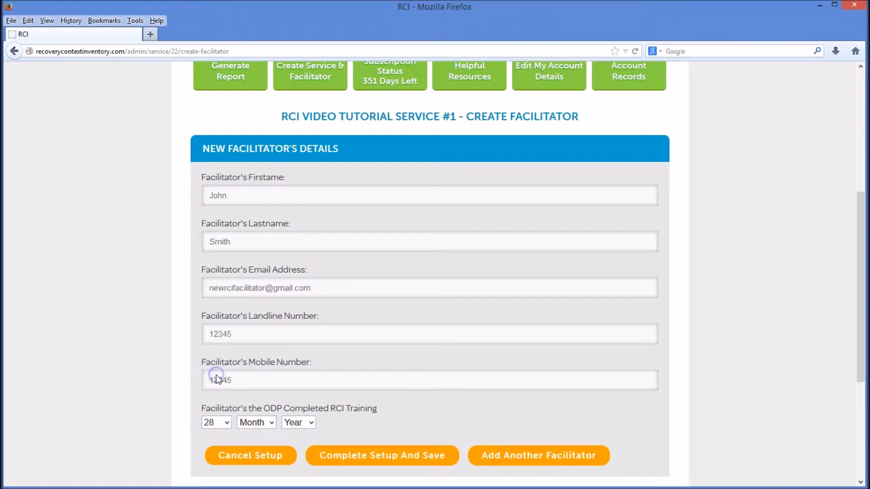
{"action": "left_click", "coordinate": [272, 422]}
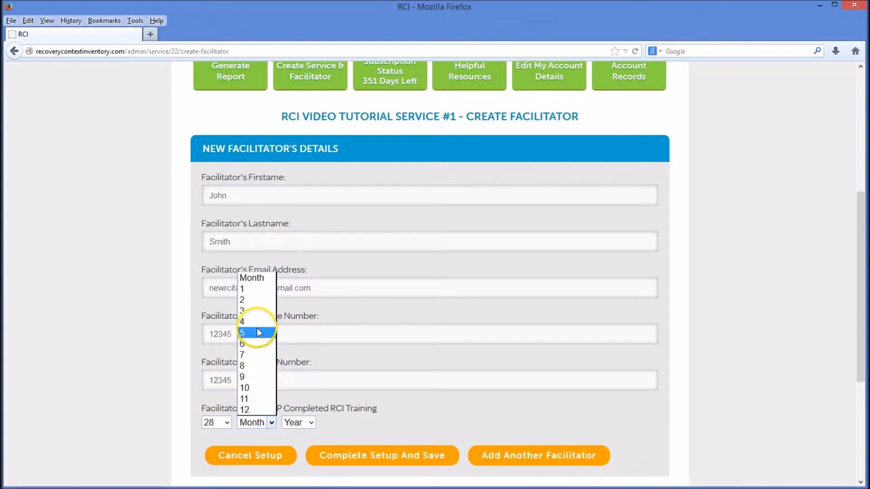
{"action": "left_click", "coordinate": [255, 302]}
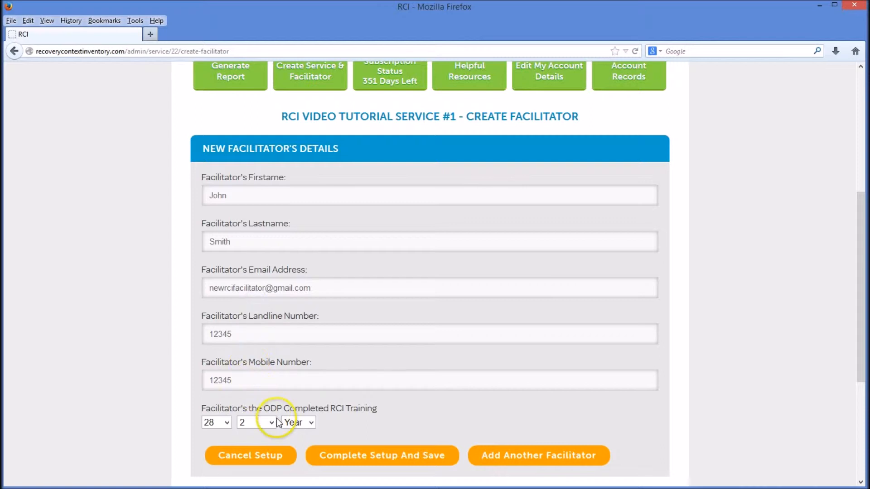
{"action": "left_click", "coordinate": [311, 425]}
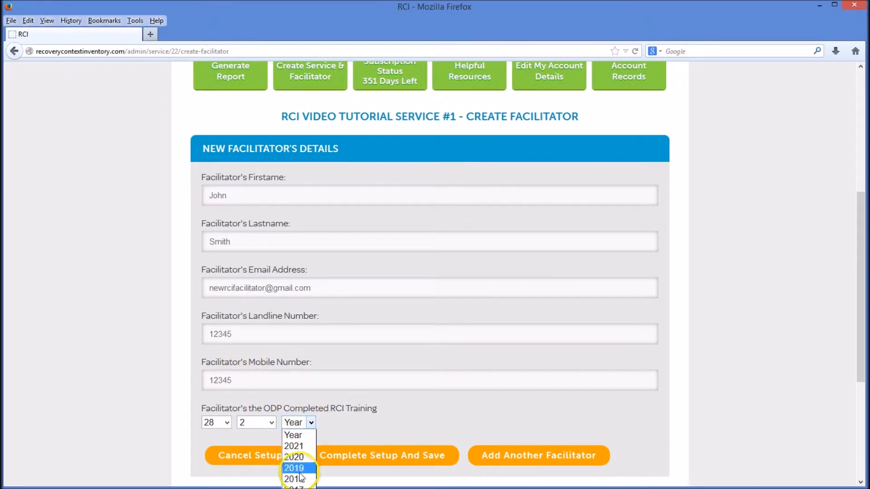
{"action": "left_click", "coordinate": [295, 488]}
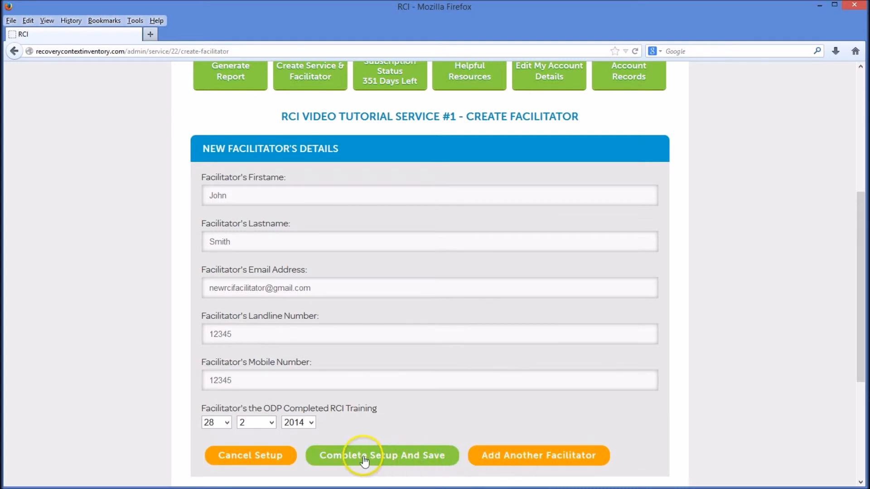
{"action": "left_click", "coordinate": [449, 459]}
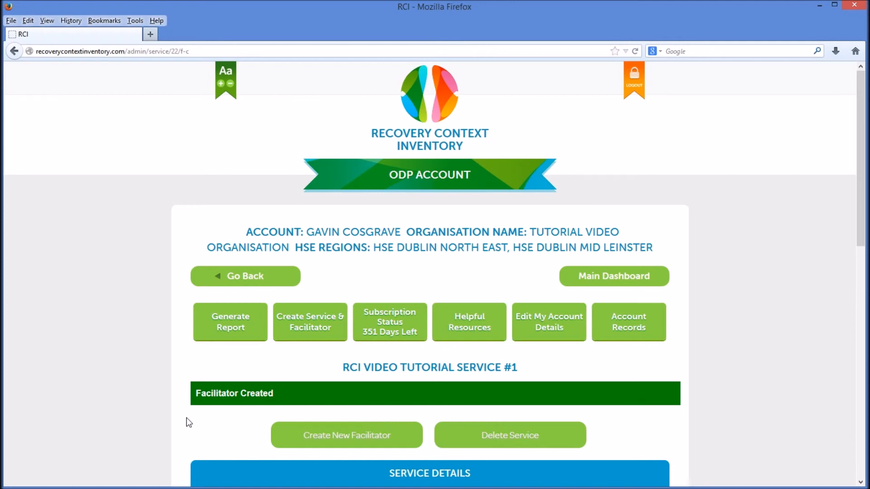
Step: Check the service's list of facilitators for the new entry and return to the main dashboard
{"action": "scroll", "coordinate": [189, 422], "scroll_direction": "down", "scroll_amount": 5}
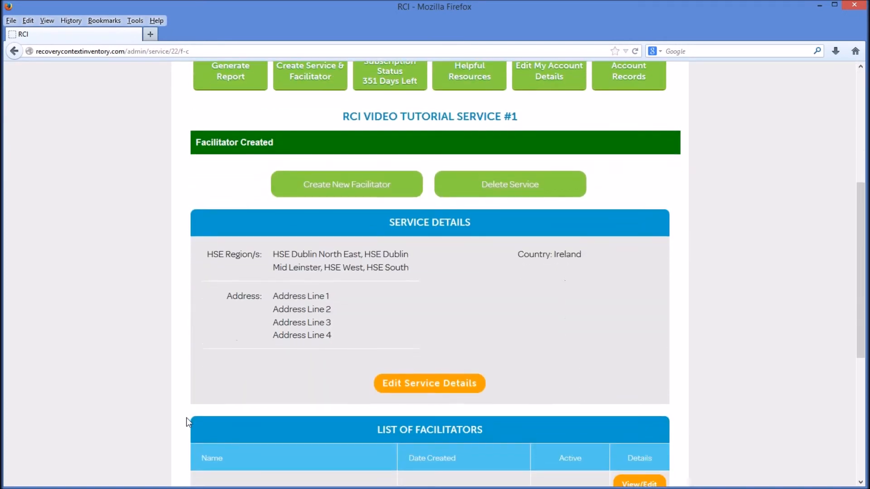
{"action": "scroll", "coordinate": [186, 417], "scroll_direction": "down", "scroll_amount": 1}
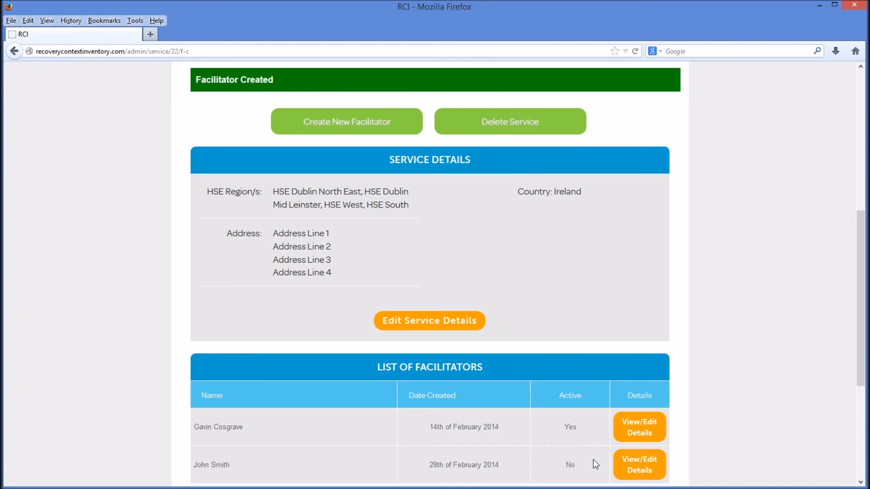
{"action": "scroll", "coordinate": [594, 459], "scroll_direction": "up", "scroll_amount": 10}
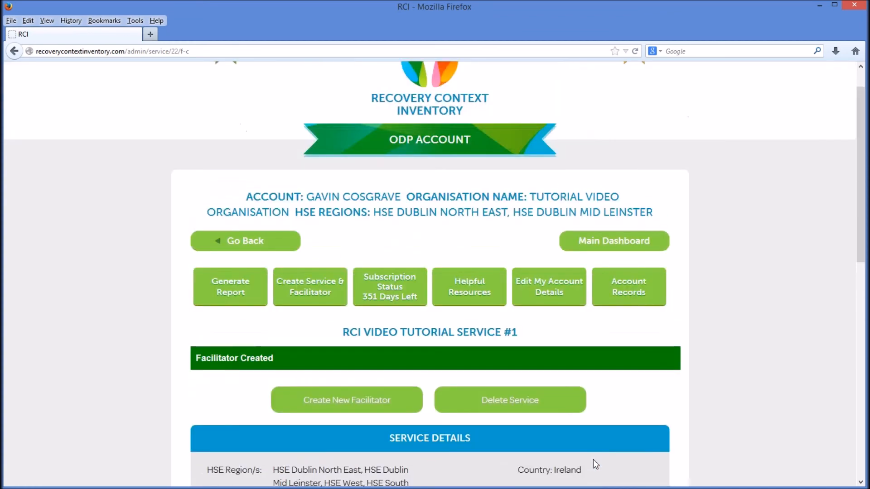
{"action": "scroll", "coordinate": [593, 459], "scroll_direction": "up", "scroll_amount": 2}
{"action": "left_click", "coordinate": [600, 282]}
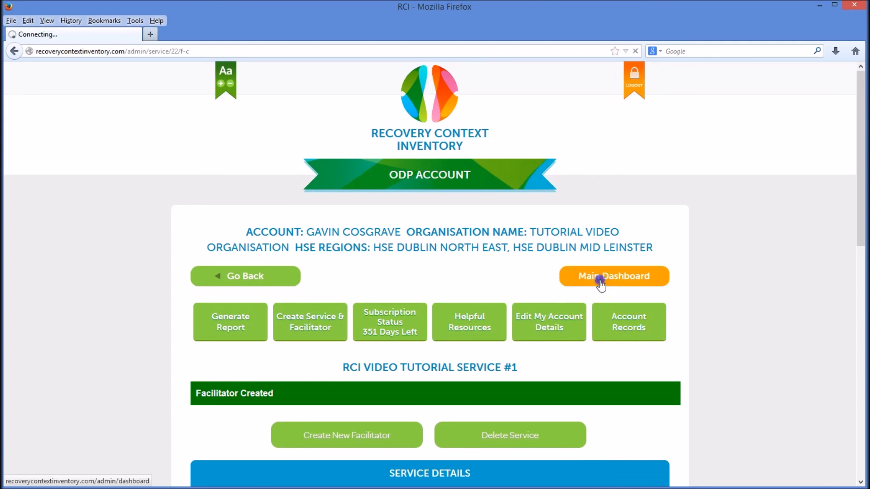